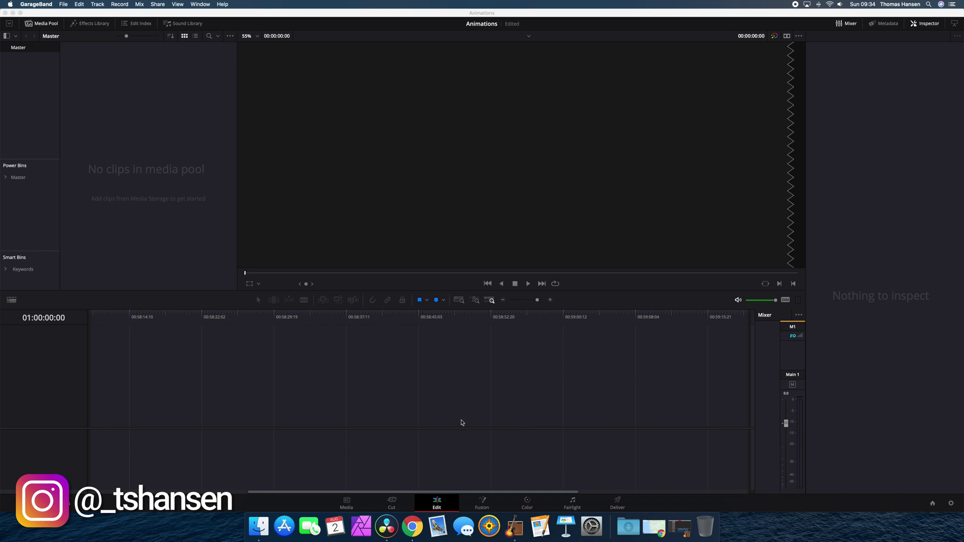
# - Show the Effects Library's Toolbox Effects list with Adjustment Clip and Fusion Composition
pyautogui.click(94, 27)
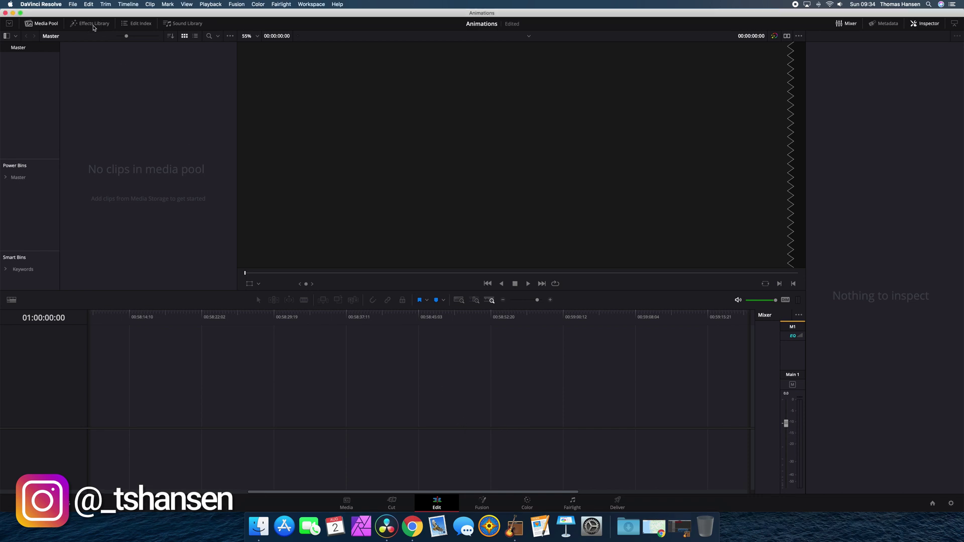
pyautogui.click(92, 25)
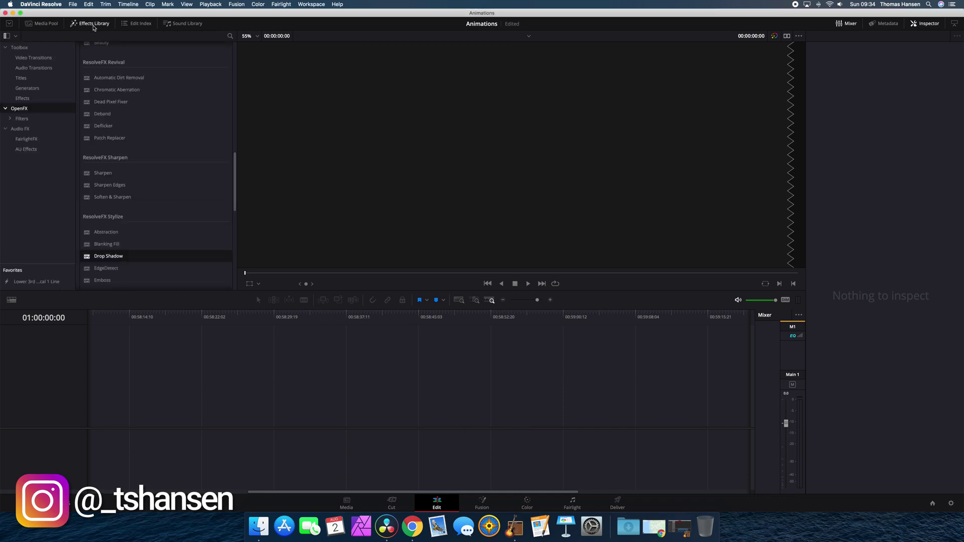
pyautogui.click(22, 99)
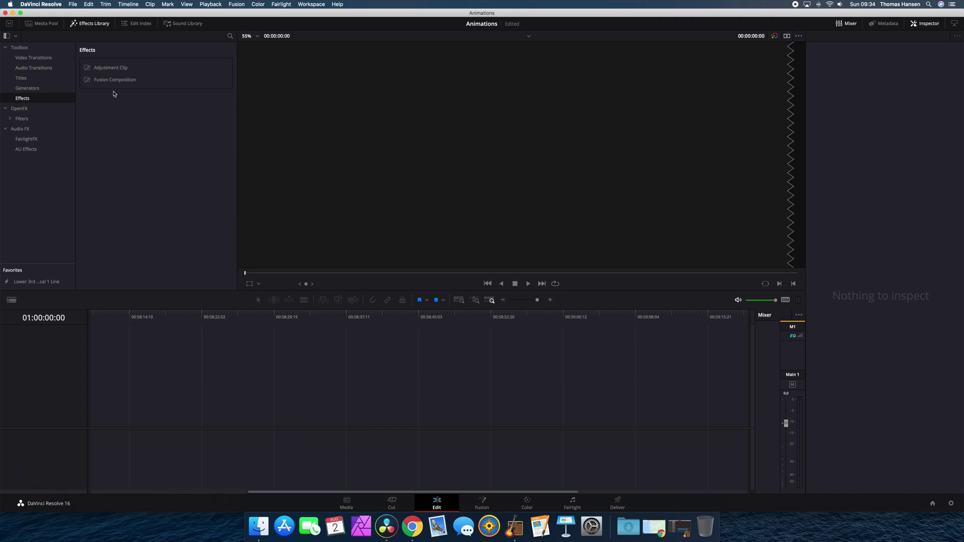
# - Place an 8-second Fusion Composition clip on a new timeline and bring up the Chrome map
pyautogui.moveTo(117, 82); pyautogui.dragTo(93, 413)
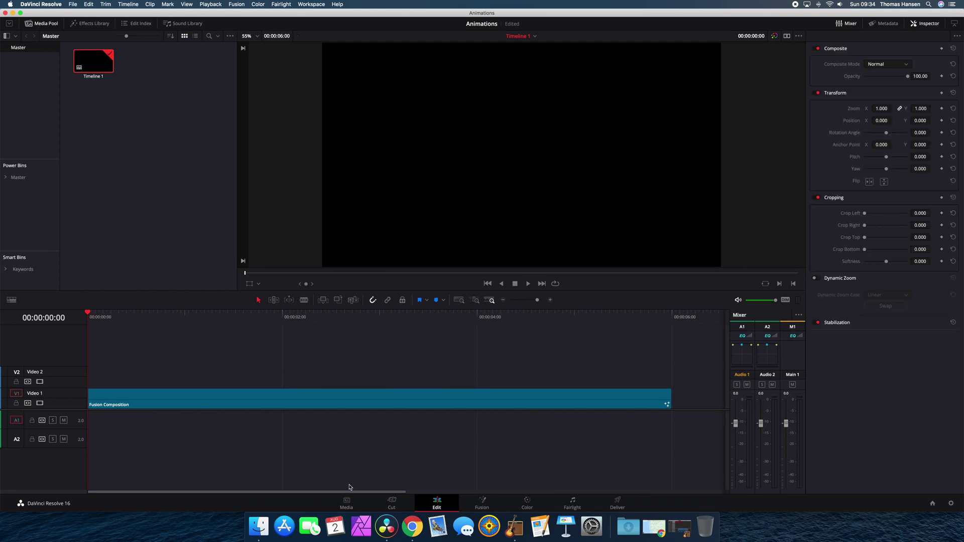
pyautogui.click(325, 401)
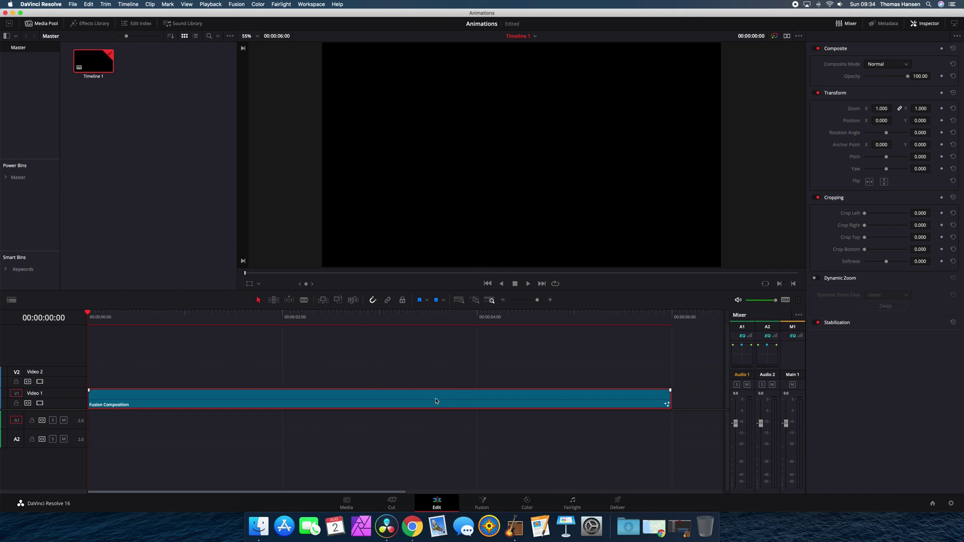
pyautogui.moveTo(670, 402); pyautogui.dragTo(625, 402)
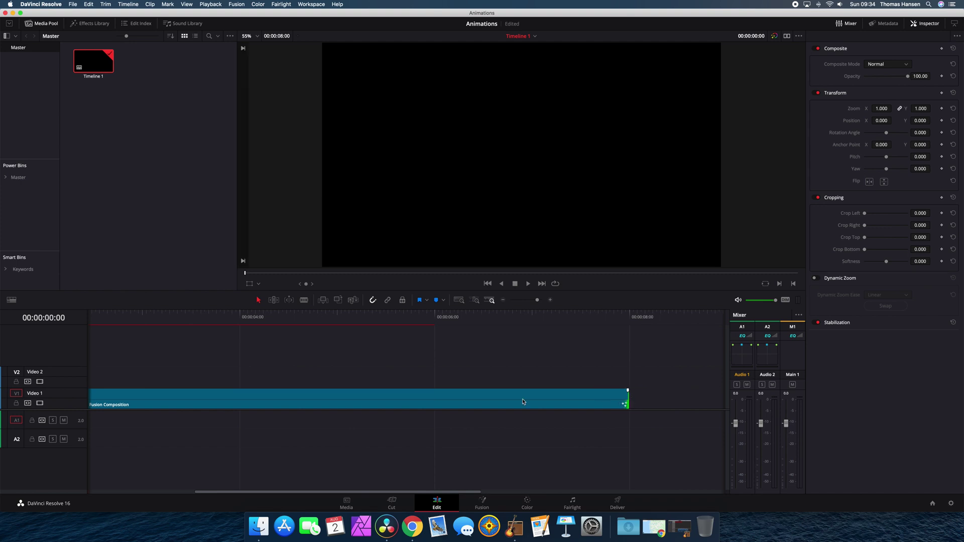
pyautogui.press('super+minus')
pyautogui.click(413, 533)
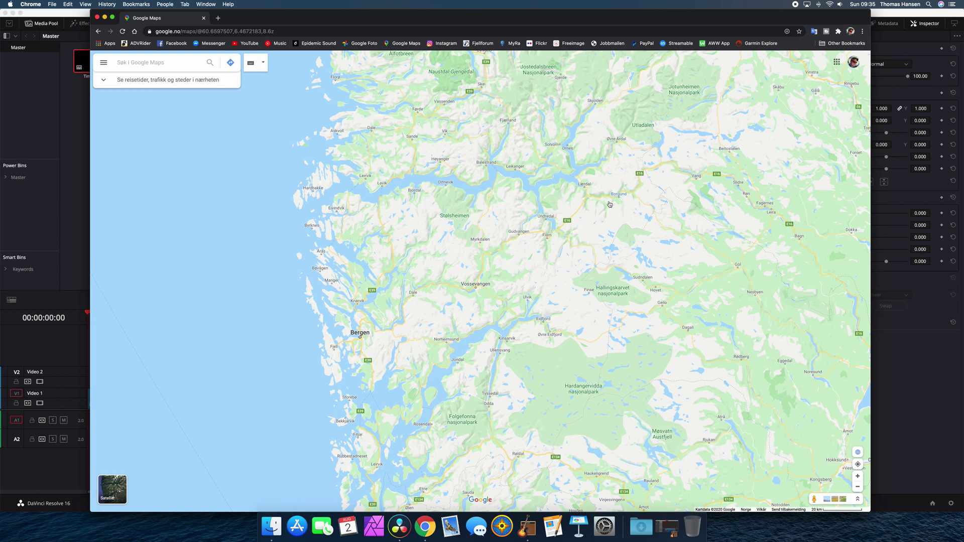
# - Screenshot the western Norway map window, then return to Resolve and show all windows
pyautogui.click(92, 50)
pyautogui.moveTo(92, 51)
pyautogui.mouseDown()
pyautogui.moveTo(861, 496)
pyautogui.moveTo(870, 510)
pyautogui.mouseUp()
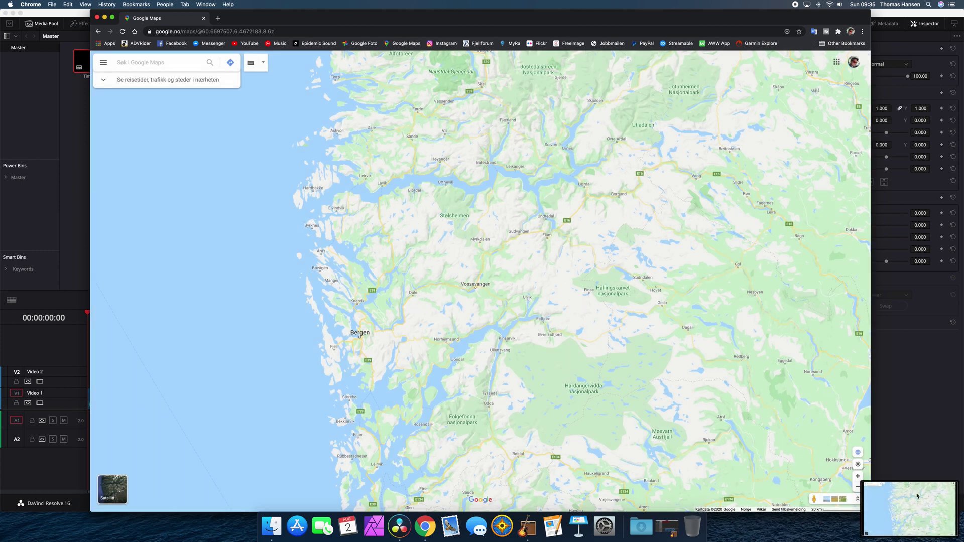
pyautogui.click(926, 461)
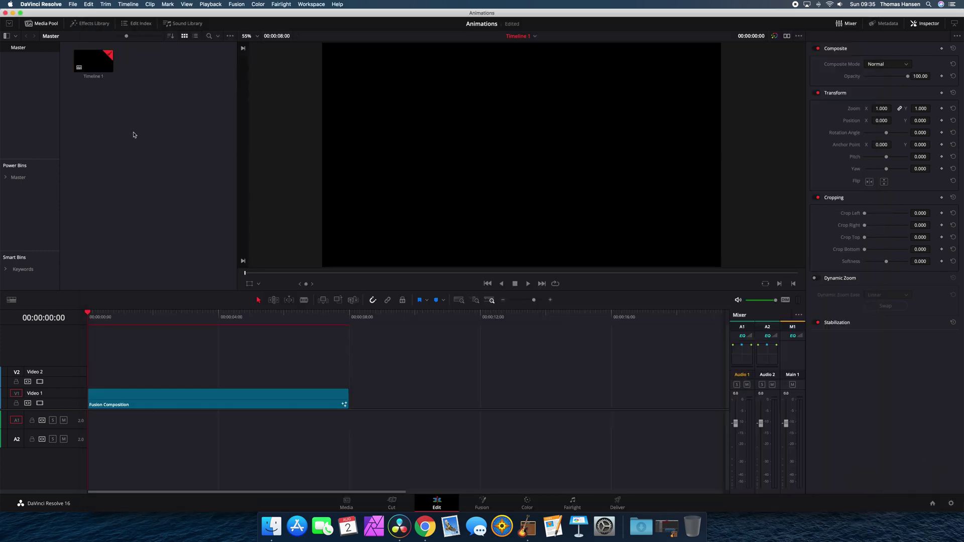
pyautogui.hotkey('ctrl', 'Up')
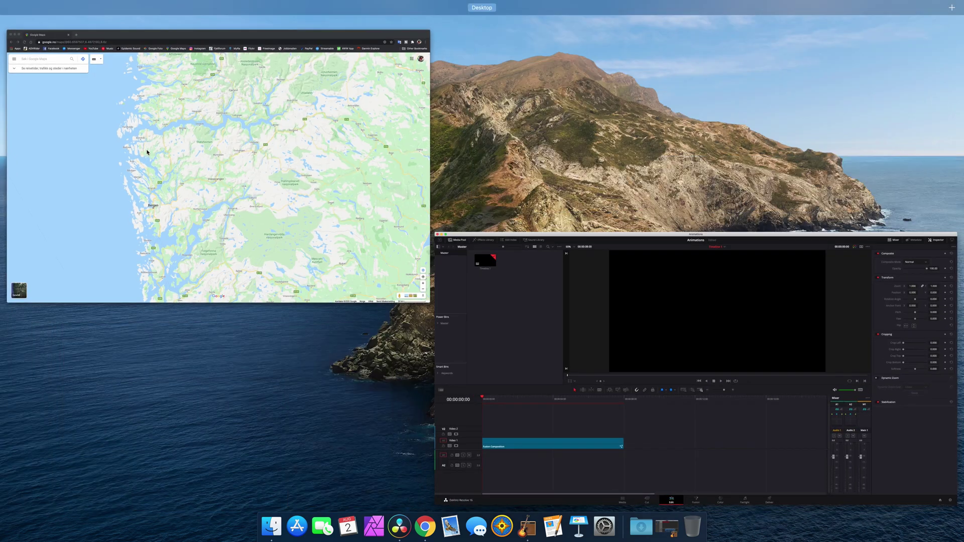
# - Import the 09.35.08 screenshot from Downloads into the Media Pool and go to Fusion
pyautogui.click(263, 533)
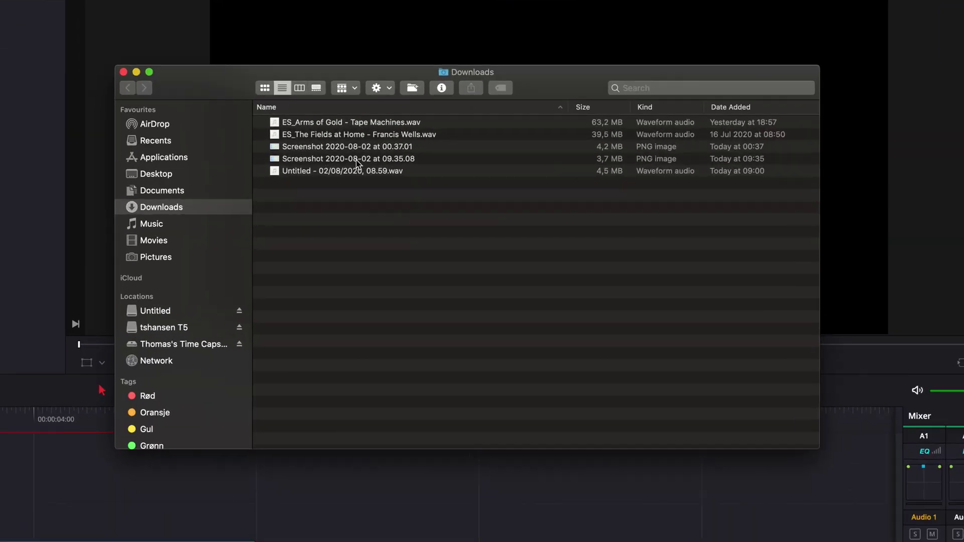
pyautogui.moveTo(355, 160); pyautogui.dragTo(0, 76)
pyautogui.moveTo(287, 147); pyautogui.dragTo(288, 149)
pyautogui.click(293, 207)
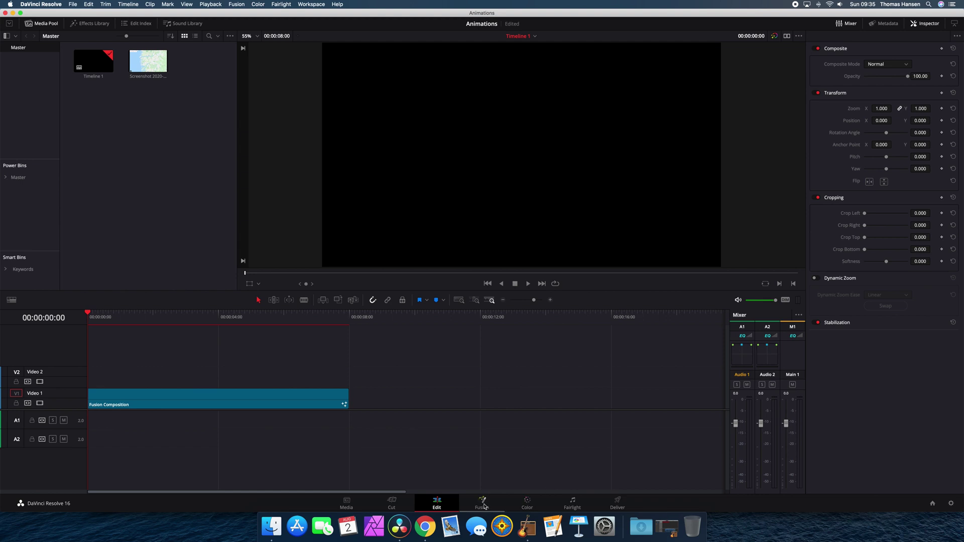
pyautogui.click(482, 503)
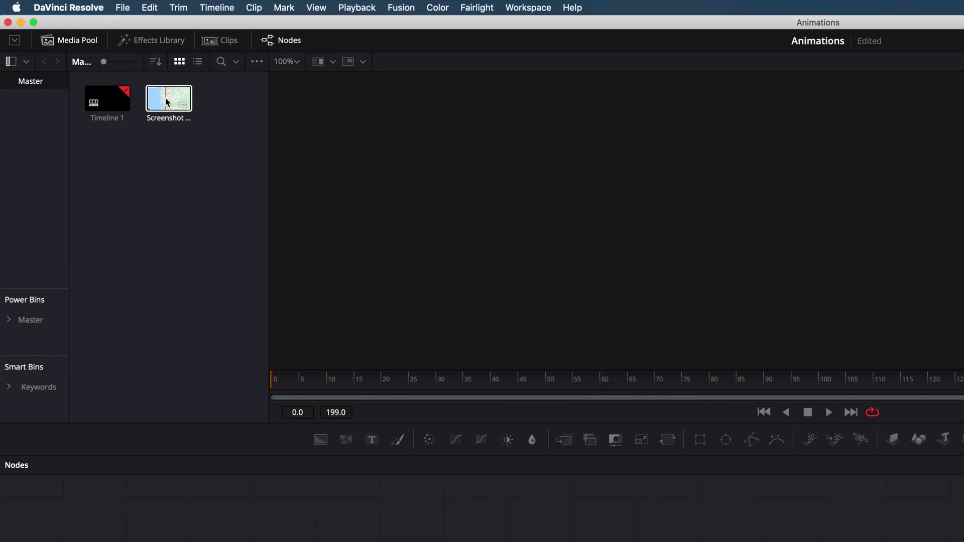
# - Add the map screenshot as MediaIn1 and connect it to MediaOut1
pyautogui.click(161, 98)
pyautogui.moveTo(167, 96); pyautogui.dragTo(297, 541)
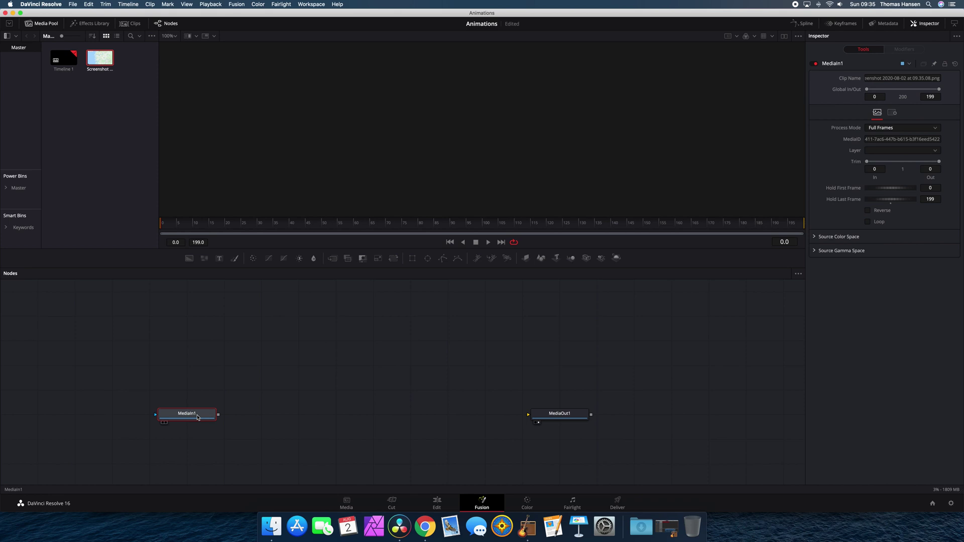
pyautogui.moveTo(219, 415); pyautogui.dragTo(544, 418)
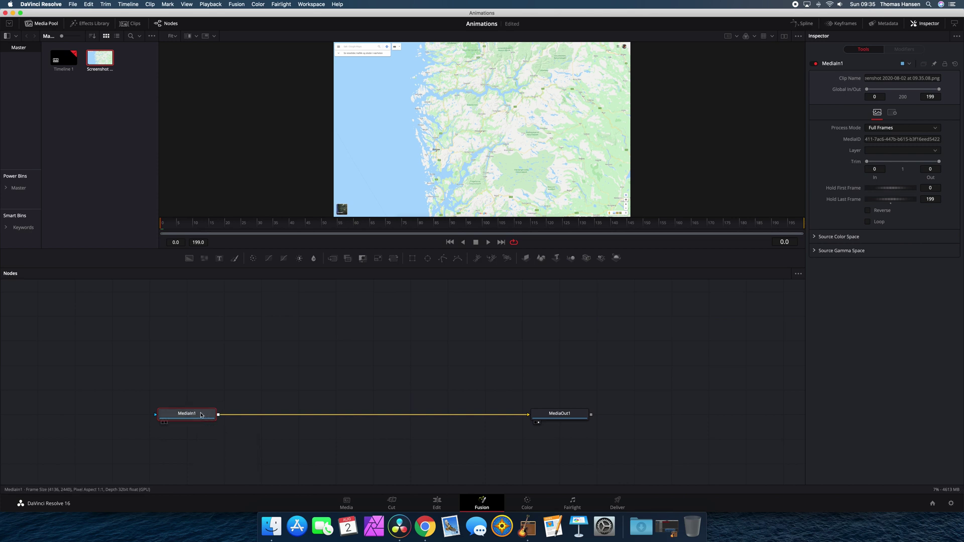
# - Insert a Resize (Rsz) node after MediaIn1 using the Shift+Space tool search
pyautogui.hotkey('shift', 'space')
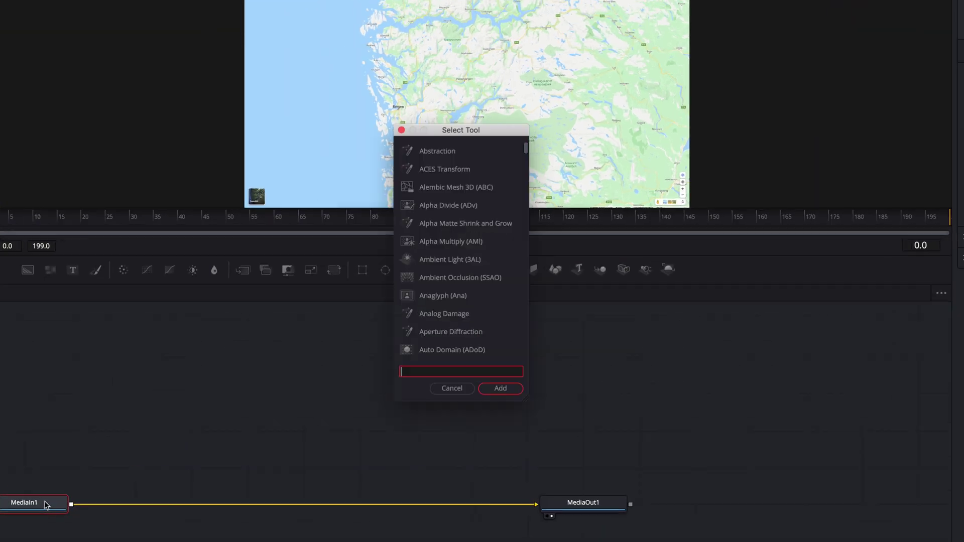
pyautogui.write('rezi')
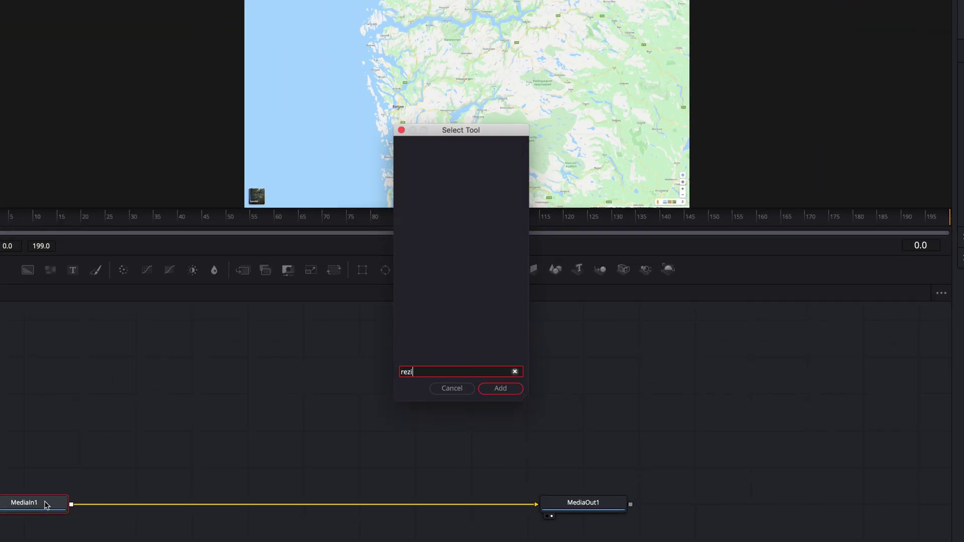
pyautogui.press('BackSpace')
pyautogui.press('BackSpace')
pyautogui.write('s')
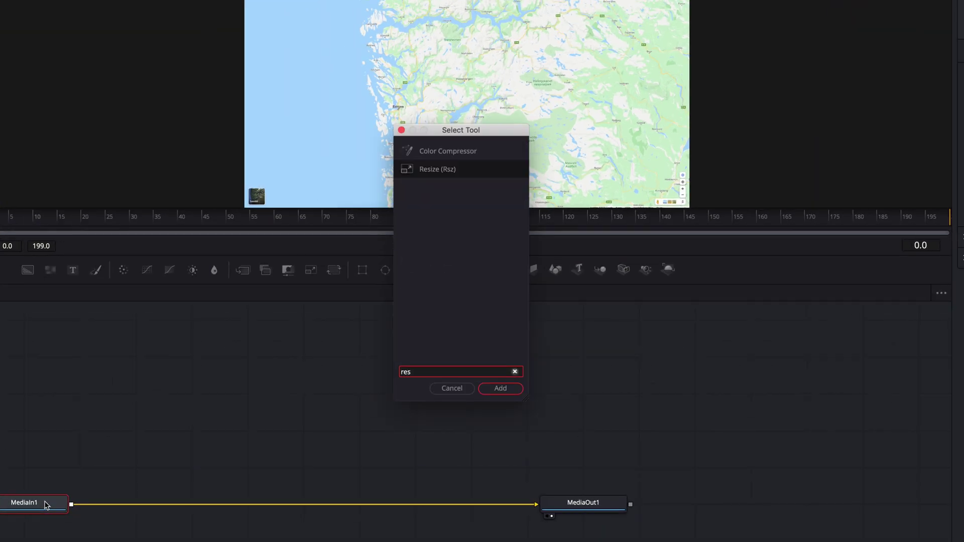
pyautogui.click(426, 170)
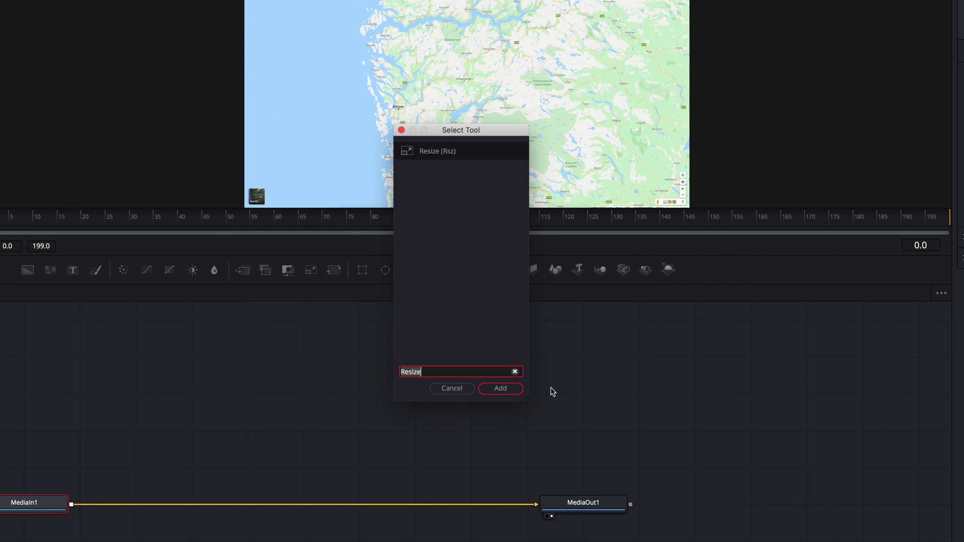
pyautogui.click(513, 390)
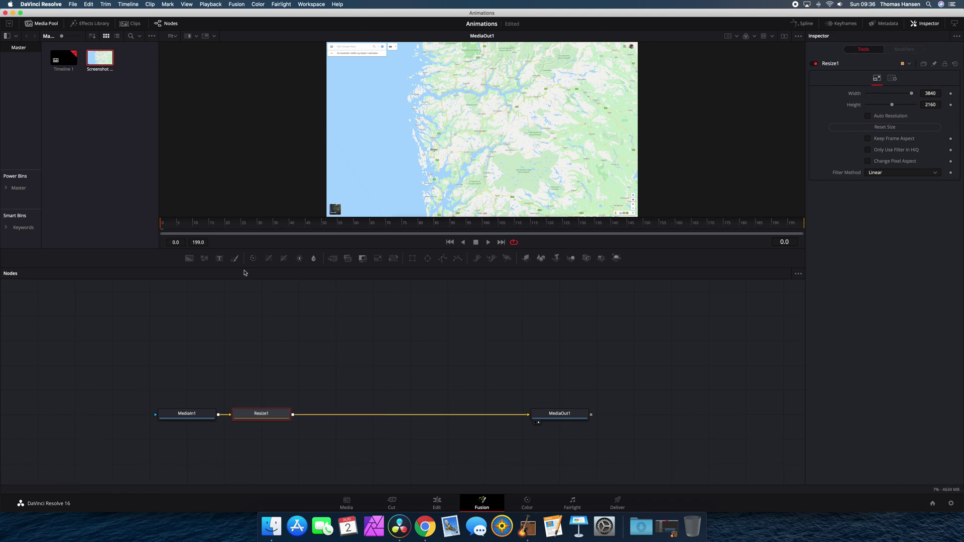
# - Merge a Background1 node over the map and set its colour to full red
pyautogui.moveTo(185, 259); pyautogui.dragTo(293, 414)
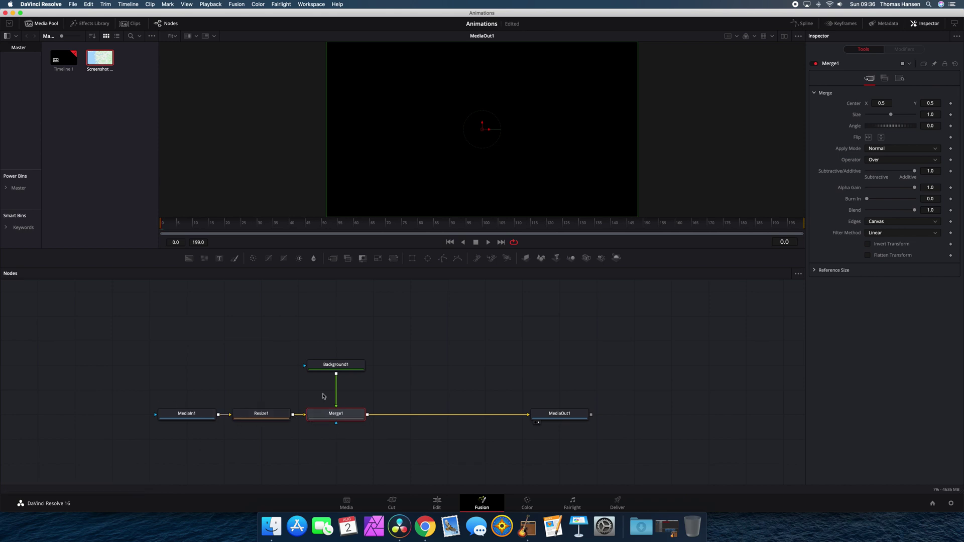
pyautogui.click(340, 371)
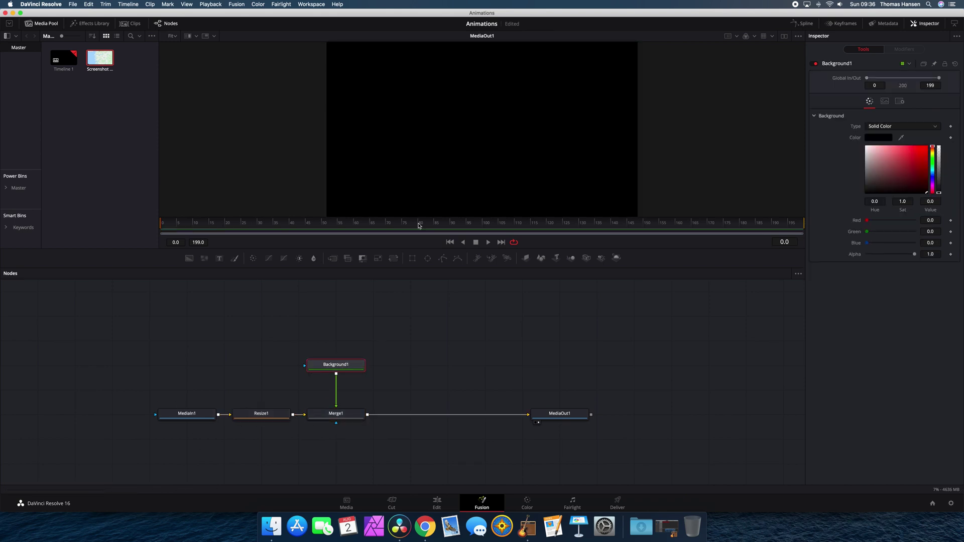
pyautogui.moveTo(885, 187)
pyautogui.mouseDown()
pyautogui.moveTo(922, 168)
pyautogui.moveTo(927, 146)
pyautogui.mouseUp()
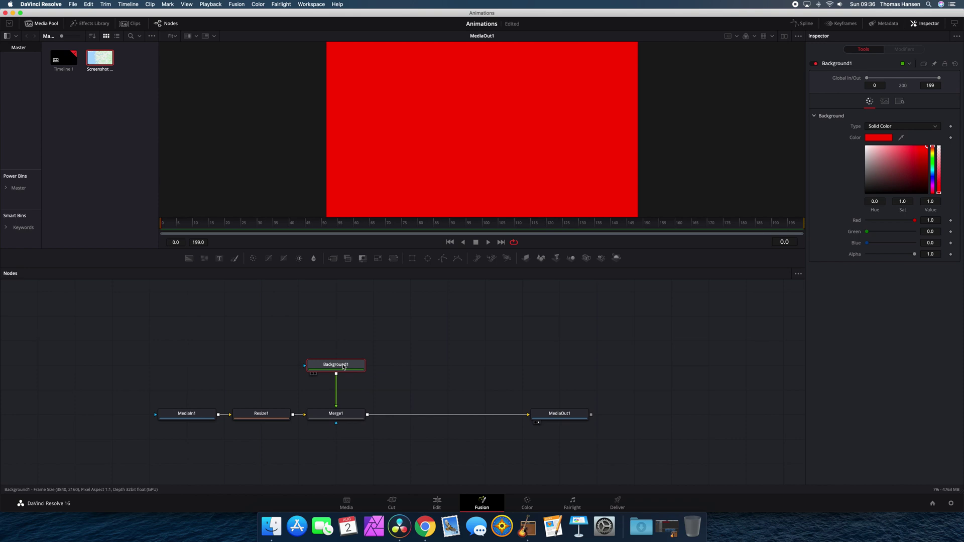
pyautogui.hotkey('shift', 'space')
# - Add a MaskPaint node to Background1 with polyline strokes and a much thinner brush
pyautogui.write('mask')
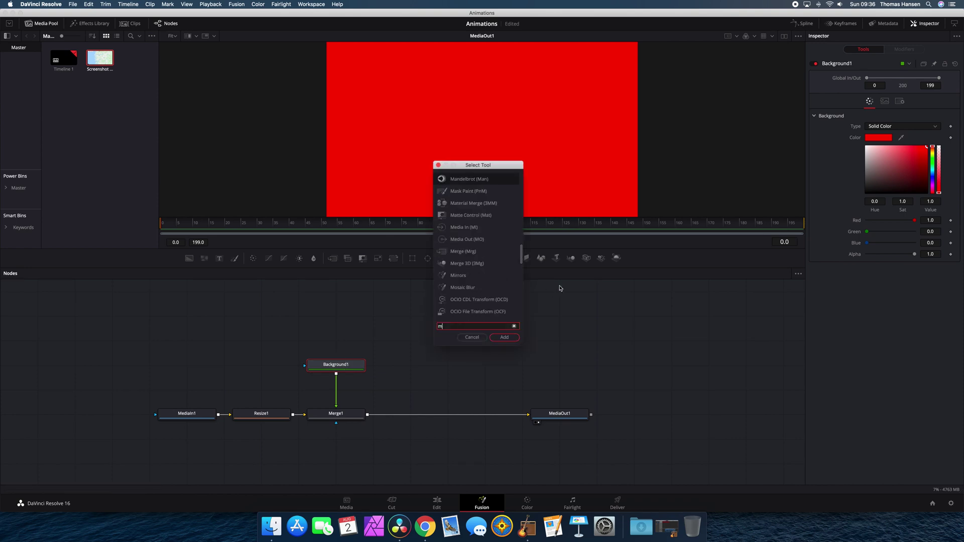
pyautogui.click(505, 340)
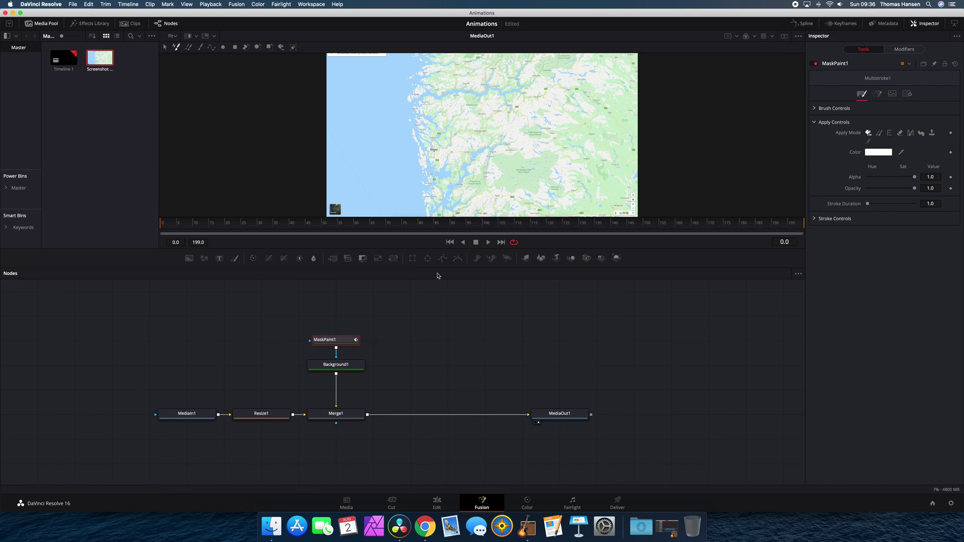
pyautogui.moveTo(453, 249); pyautogui.dragTo(454, 295)
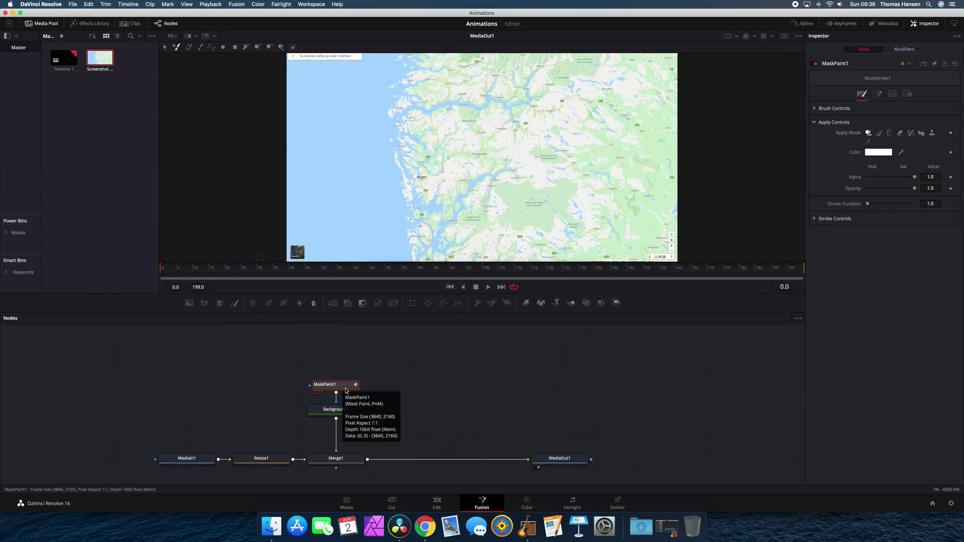
pyautogui.click(213, 49)
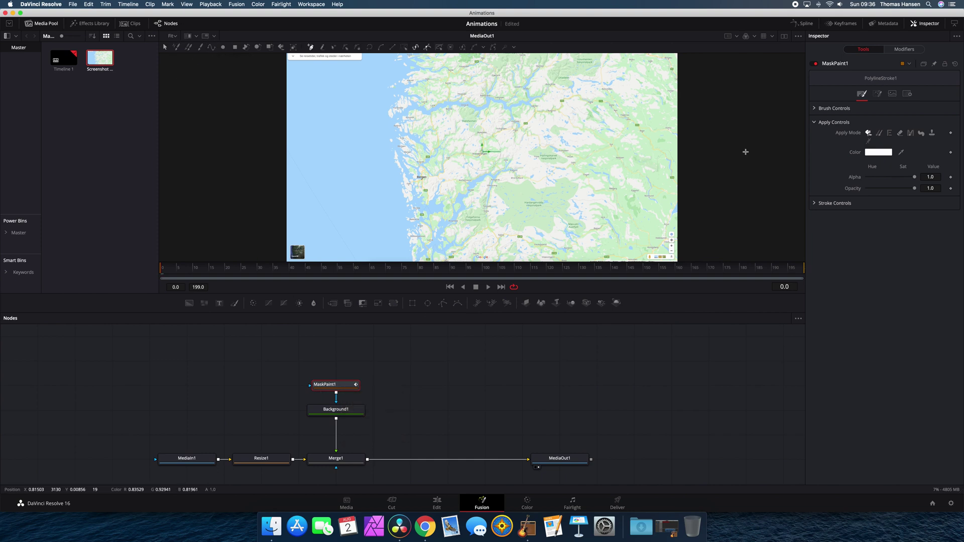
pyautogui.click(816, 108)
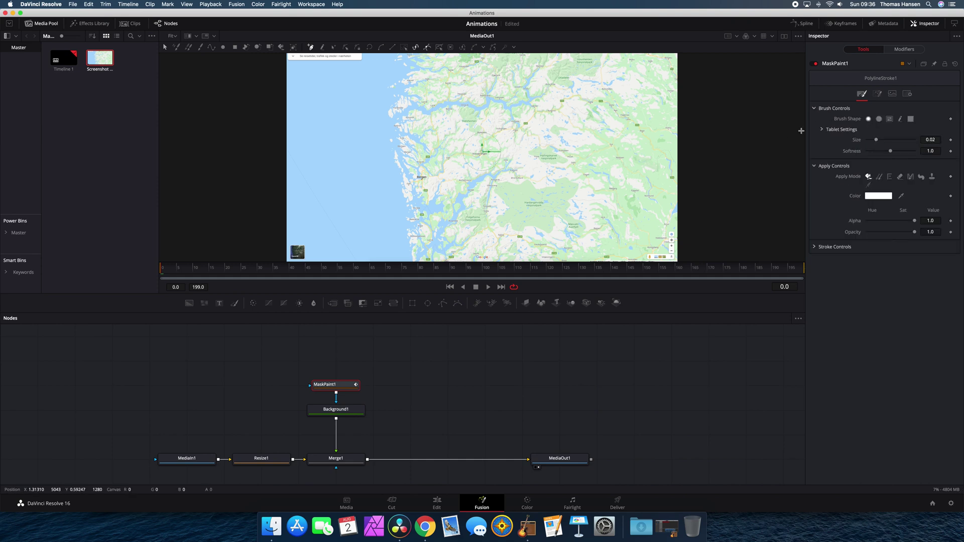
pyautogui.moveTo(878, 143); pyautogui.dragTo(872, 143)
pyautogui.scroll(5, 427, 185)
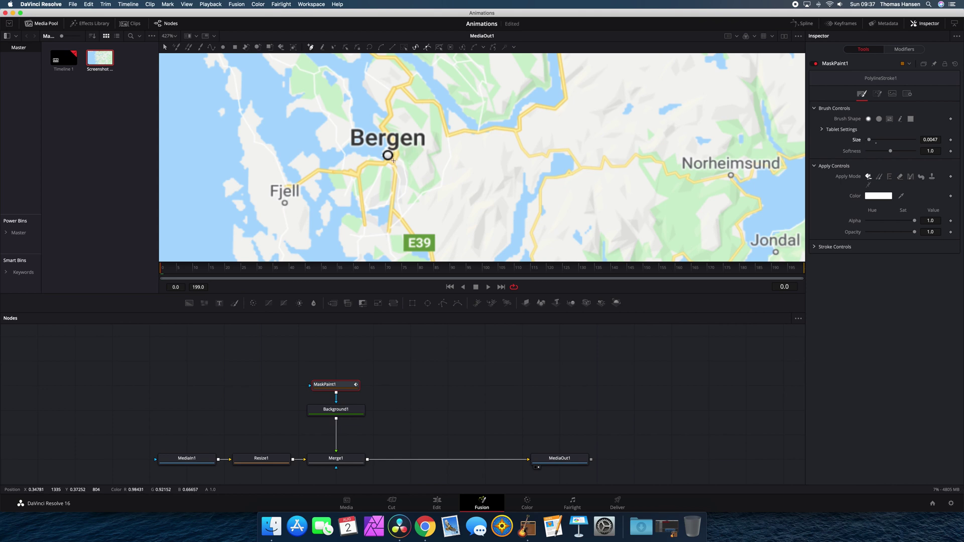
# - Paint the red route from Bergen past Vossevangen and Lærdal to Borgund, brush size 0.003
pyautogui.moveTo(387, 156)
pyautogui.mouseDown()
pyautogui.moveTo(397, 163)
pyautogui.moveTo(396, 143)
pyautogui.moveTo(374, 128)
pyautogui.moveTo(397, 88)
pyautogui.moveTo(441, 108)
pyautogui.moveTo(448, 134)
pyautogui.mouseUp()
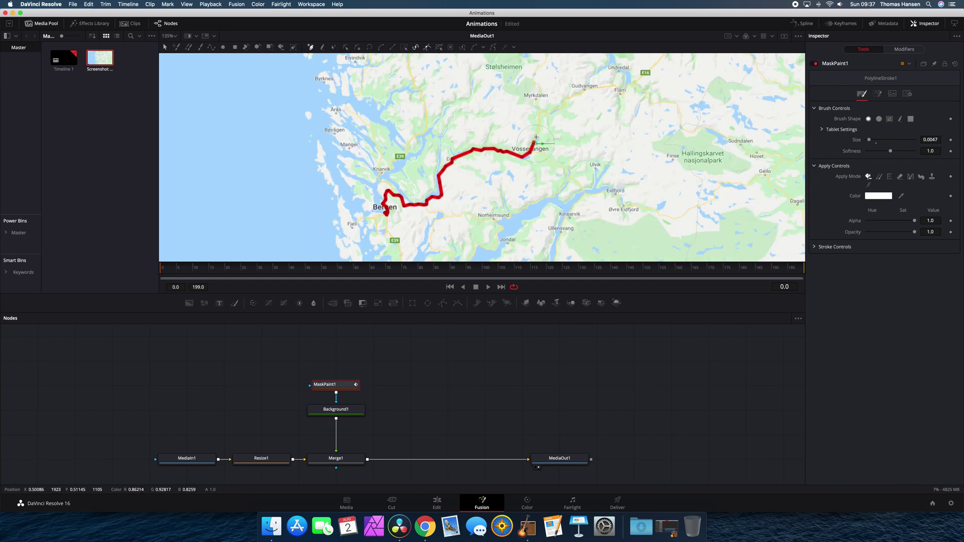
pyautogui.moveTo(534, 146)
pyautogui.mouseDown()
pyautogui.moveTo(542, 112)
pyautogui.moveTo(591, 89)
pyautogui.moveTo(621, 94)
pyautogui.moveTo(631, 86)
pyautogui.mouseUp()
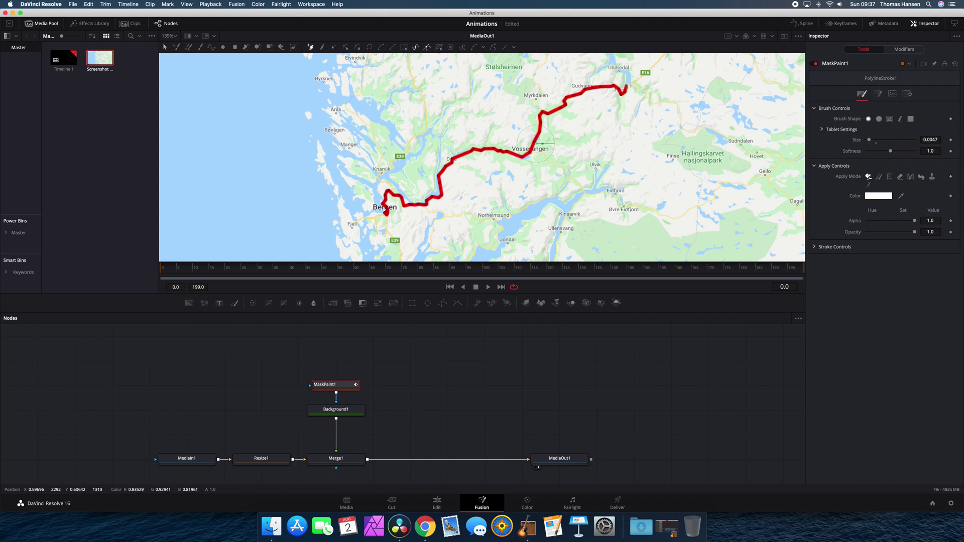
pyautogui.scroll(5, 566, 208)
pyautogui.hscroll(5, 566, 208)
pyautogui.moveTo(496, 189)
pyautogui.mouseDown()
pyautogui.moveTo(530, 147)
pyautogui.moveTo(570, 152)
pyautogui.mouseUp()
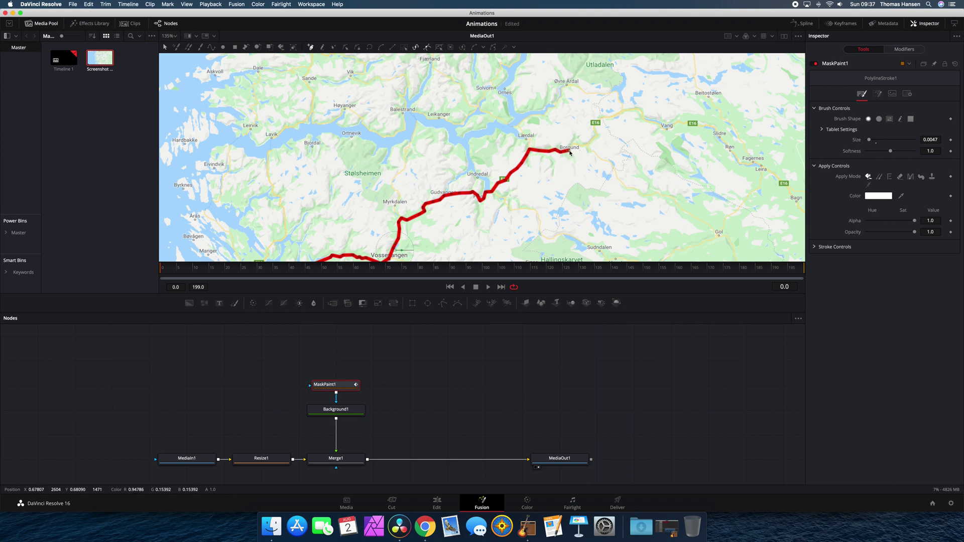
pyautogui.scroll(-5, 487, 213)
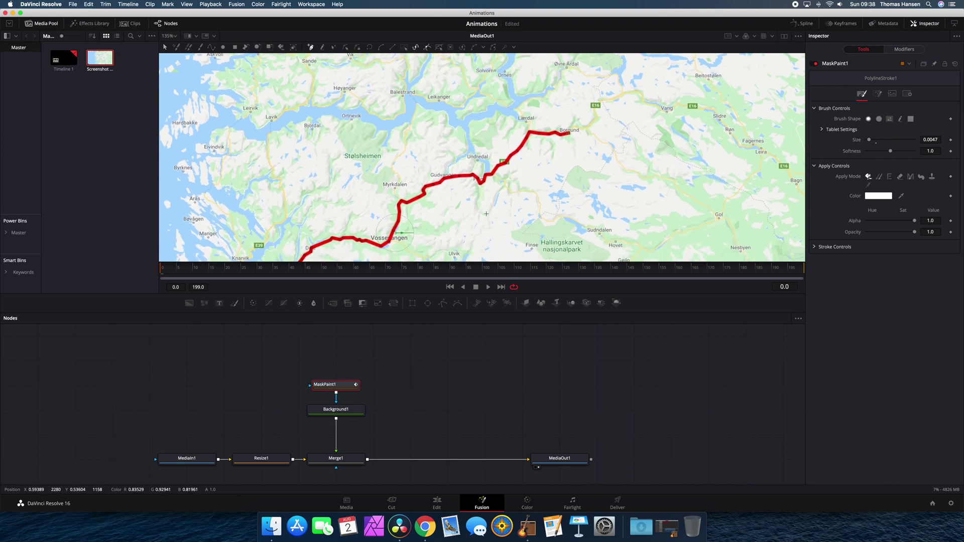
pyautogui.scroll(-3, 464, 223)
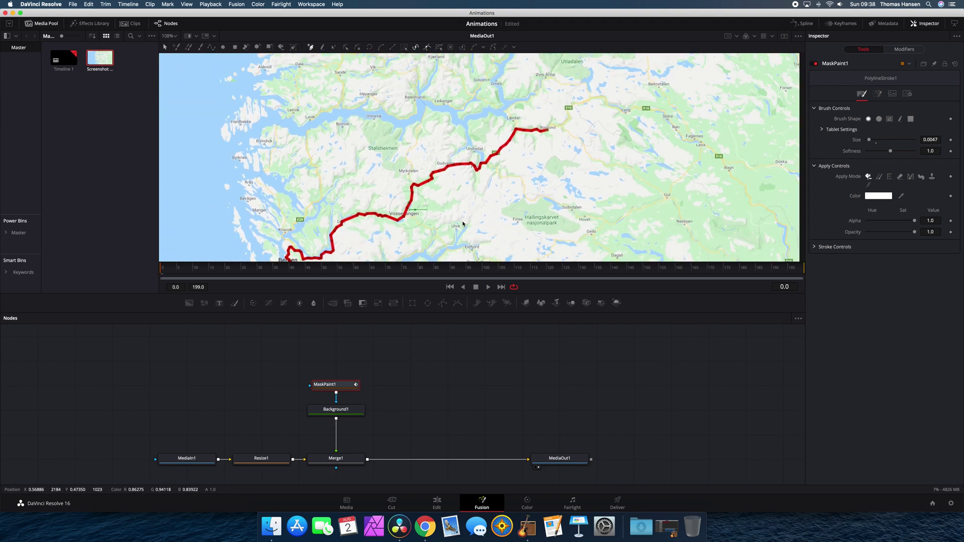
pyautogui.scroll(-3, 561, 198)
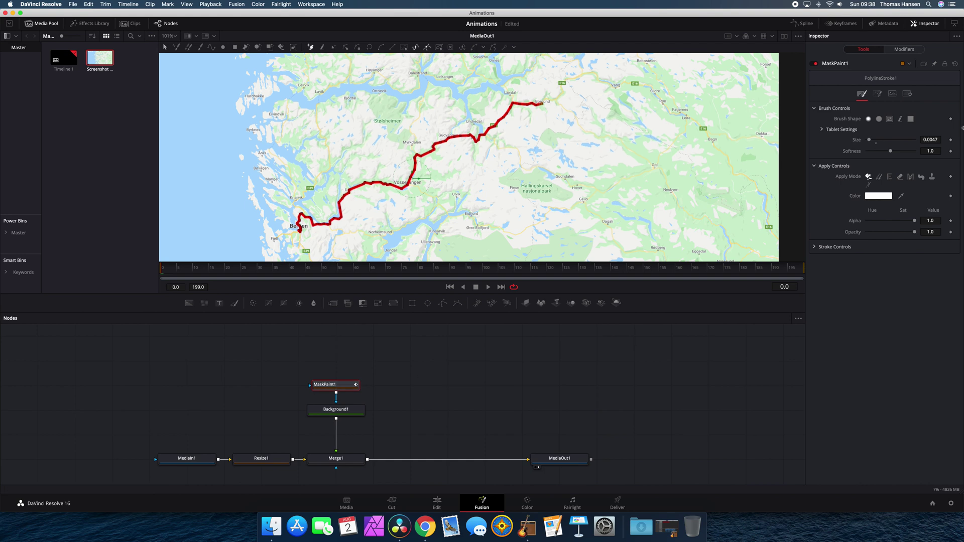
pyautogui.moveTo(936, 140); pyautogui.dragTo(930, 139)
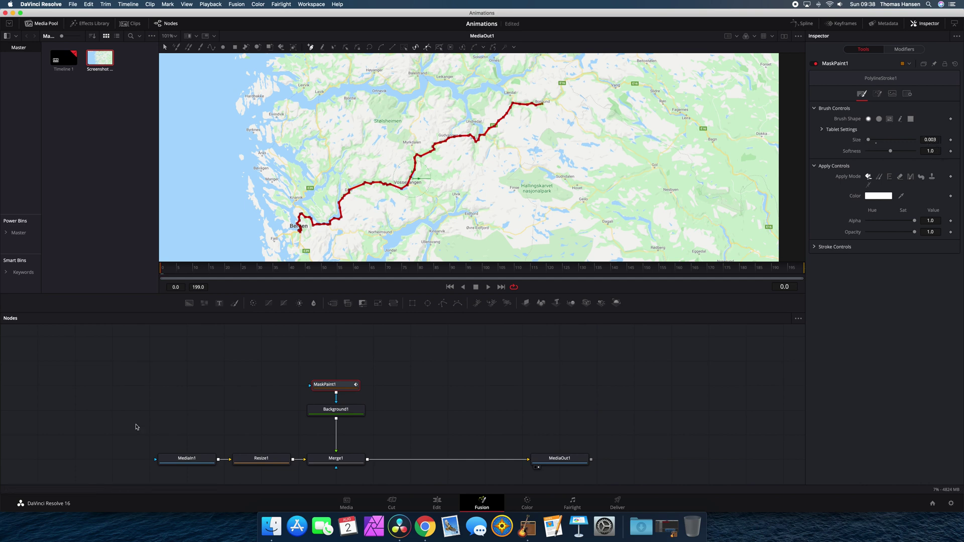
pyautogui.click(354, 459)
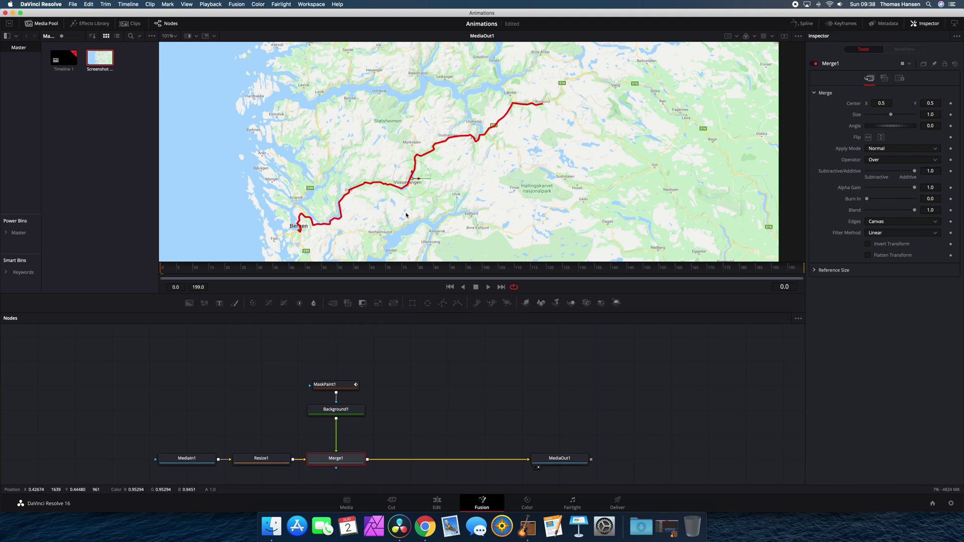
# - Insert a DropShadow1 node between Background1 and Merge1 for the route line
pyautogui.moveTo(482, 198); pyautogui.dragTo(557, 179)
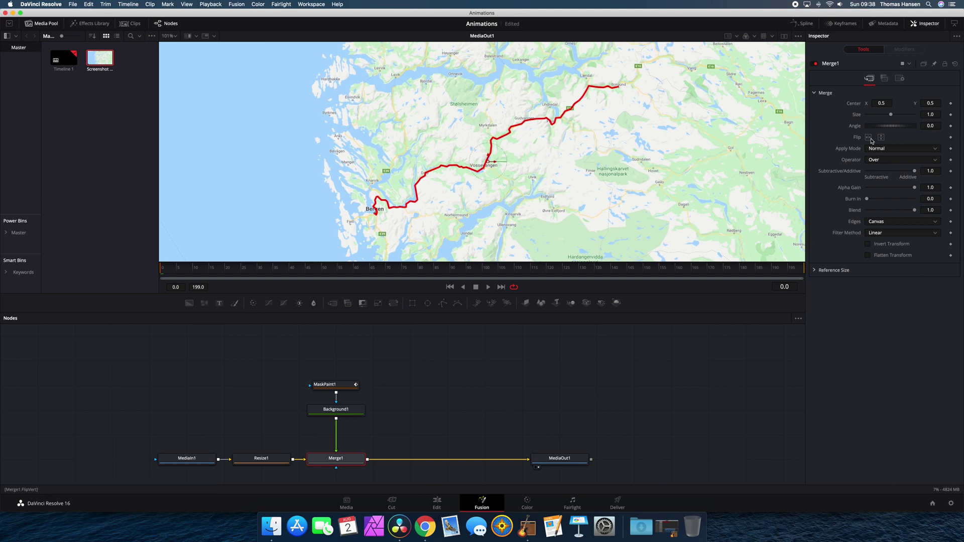
pyautogui.click(354, 411)
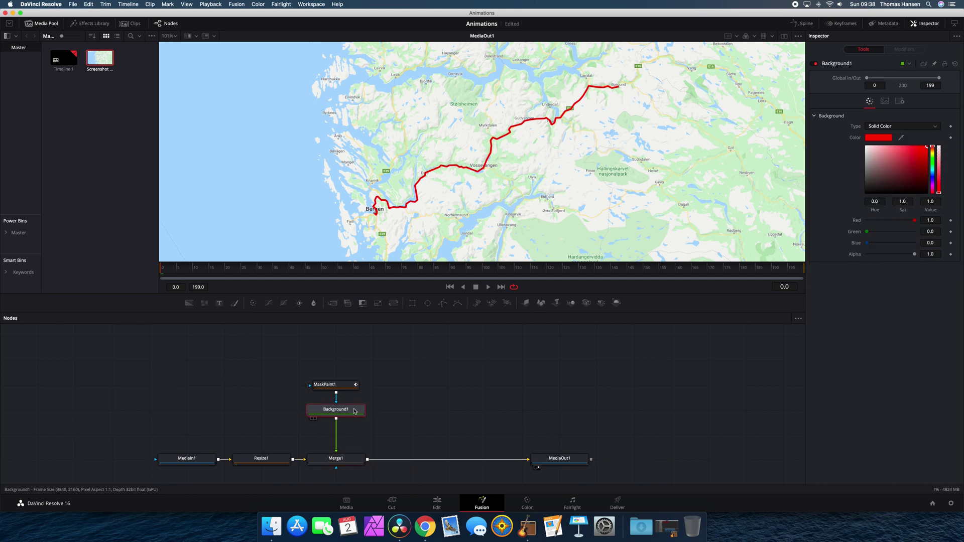
pyautogui.hotkey('shift', 'space')
pyautogui.write('mask')
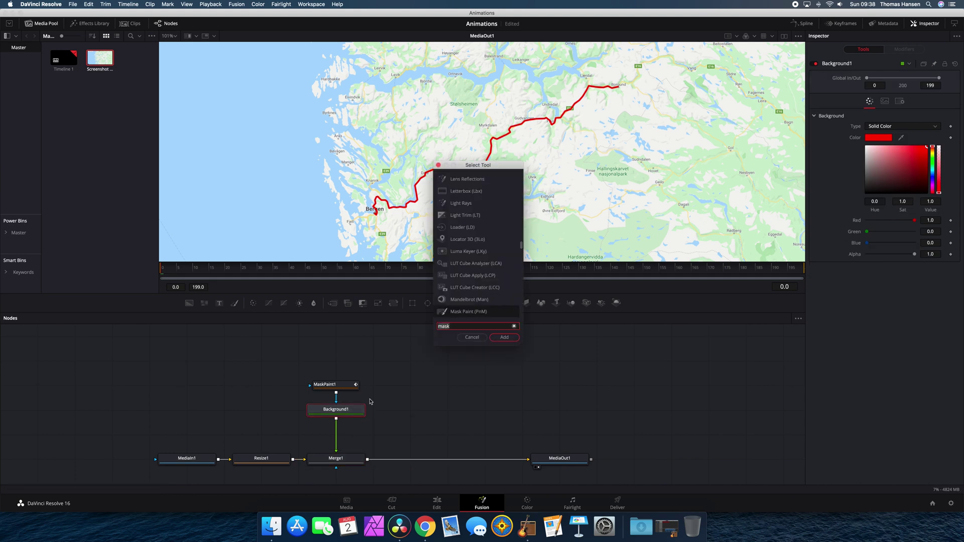
pyautogui.press('BackSpace')
pyautogui.press('BackSpace')
pyautogui.press('BackSpace')
pyautogui.press('BackSpace')
pyautogui.write('drop')
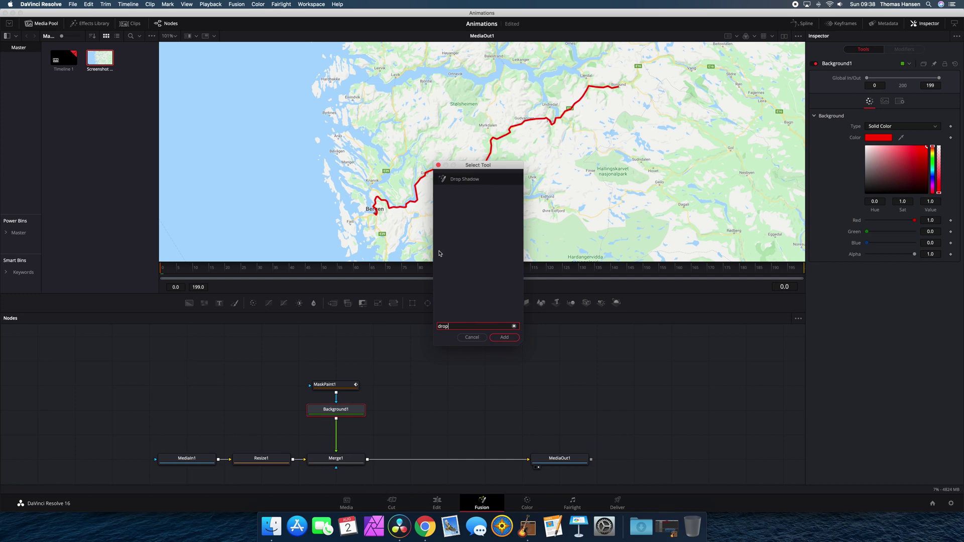
pyautogui.click(504, 338)
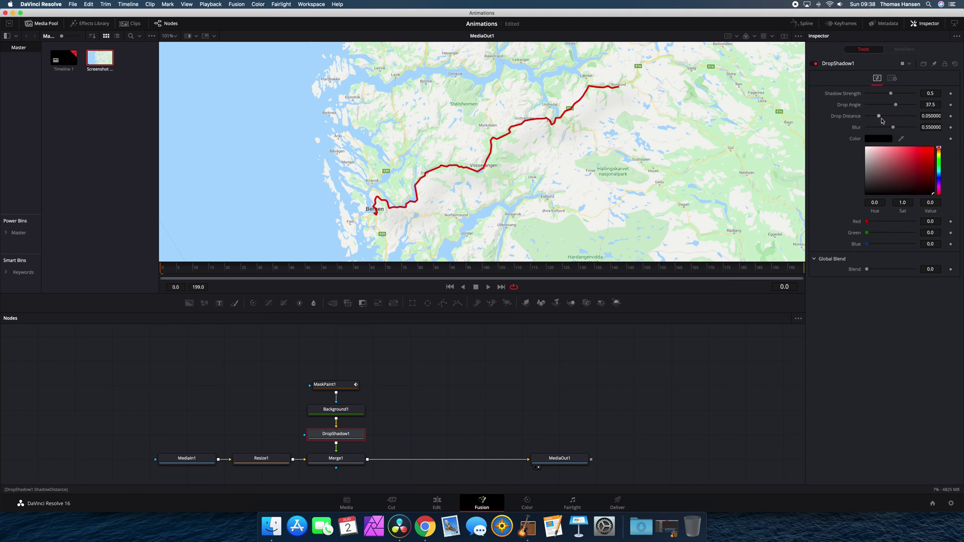
# - Set DropShadow1 blur to 0.15 and drop distance to 0.0016, then preview the frames
pyautogui.moveTo(895, 127); pyautogui.dragTo(874, 128)
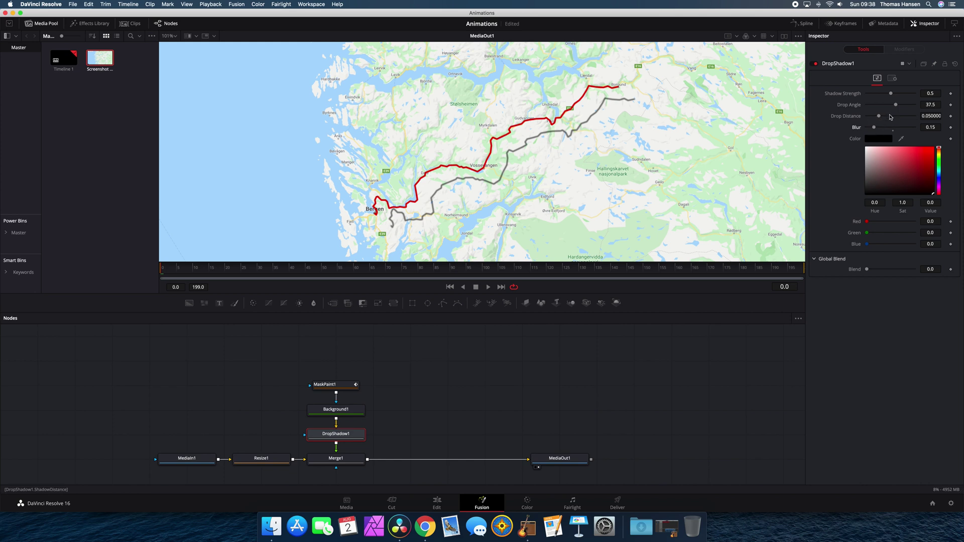
pyautogui.moveTo(879, 116); pyautogui.dragTo(869, 116)
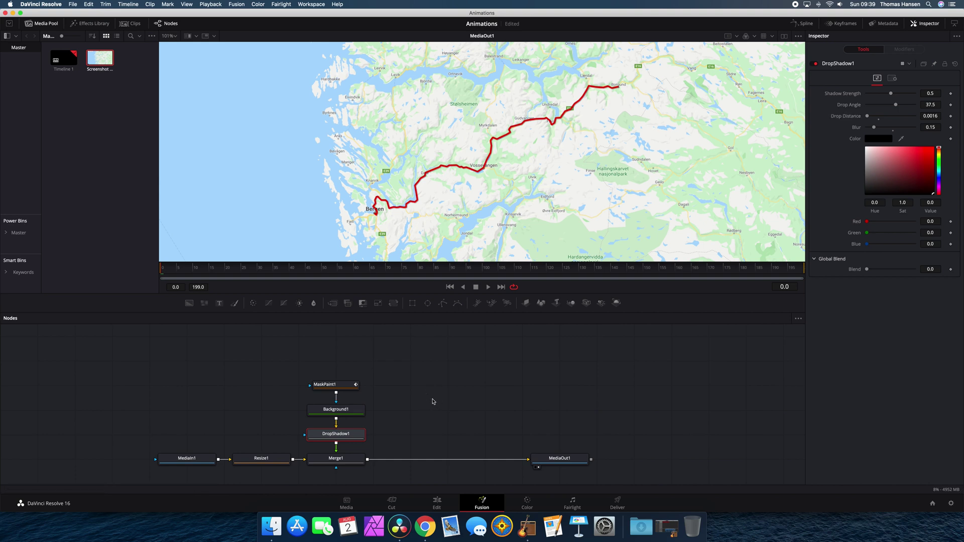
pyautogui.moveTo(215, 271); pyautogui.dragTo(160, 276)
# - Set MaskPaint1's Write On End to 0 at Bergen and keyframe it
pyautogui.click(340, 388)
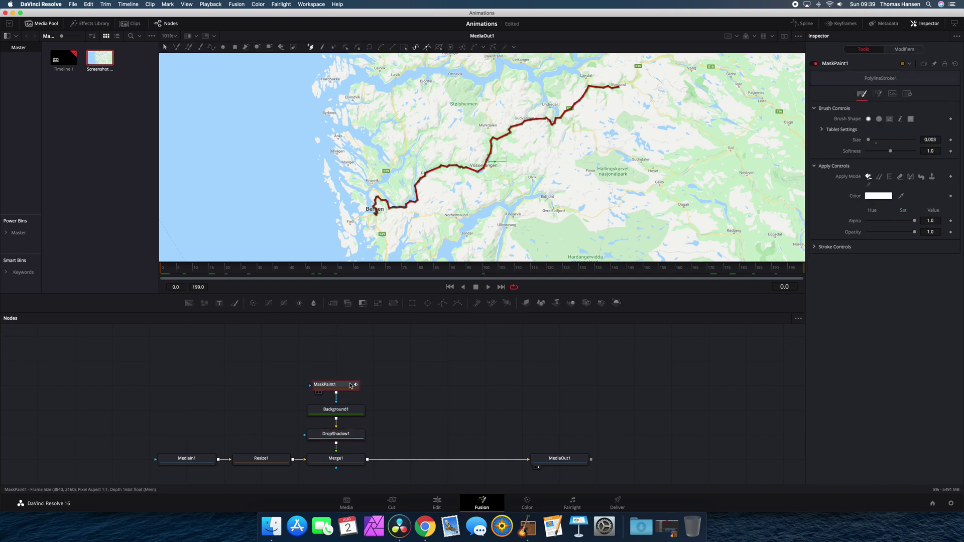
pyautogui.click(816, 247)
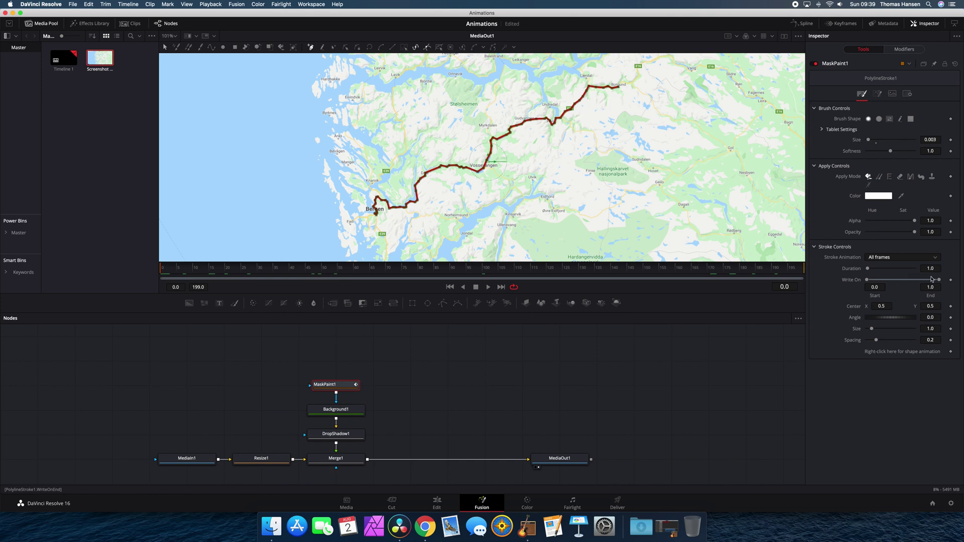
pyautogui.moveTo(941, 282); pyautogui.dragTo(862, 284)
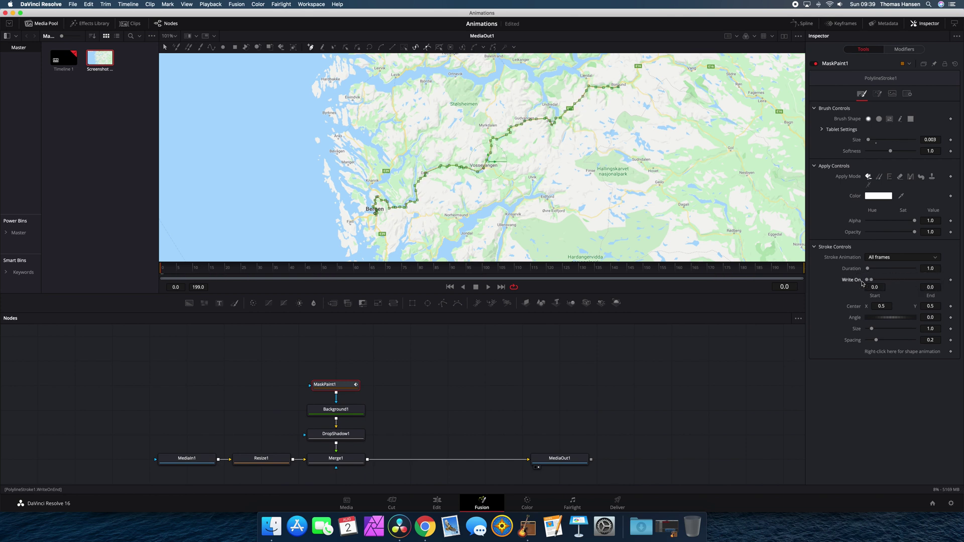
pyautogui.click(951, 282)
# - At frame 29, raise Write On End to reveal the full route, then play it back
pyautogui.moveTo(185, 271); pyautogui.dragTo(804, 270)
pyautogui.moveTo(873, 281); pyautogui.dragTo(957, 282)
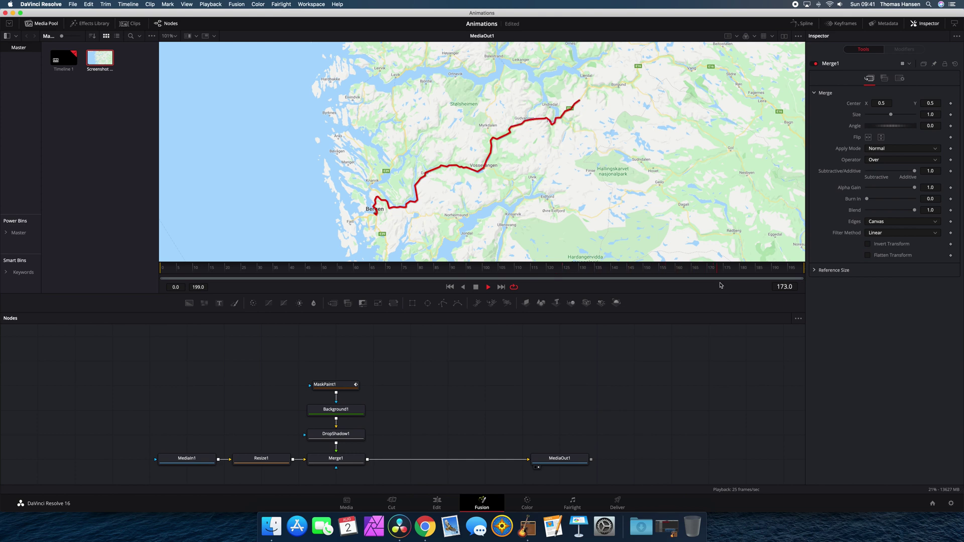
pyautogui.press('space')
pyautogui.click(438, 502)
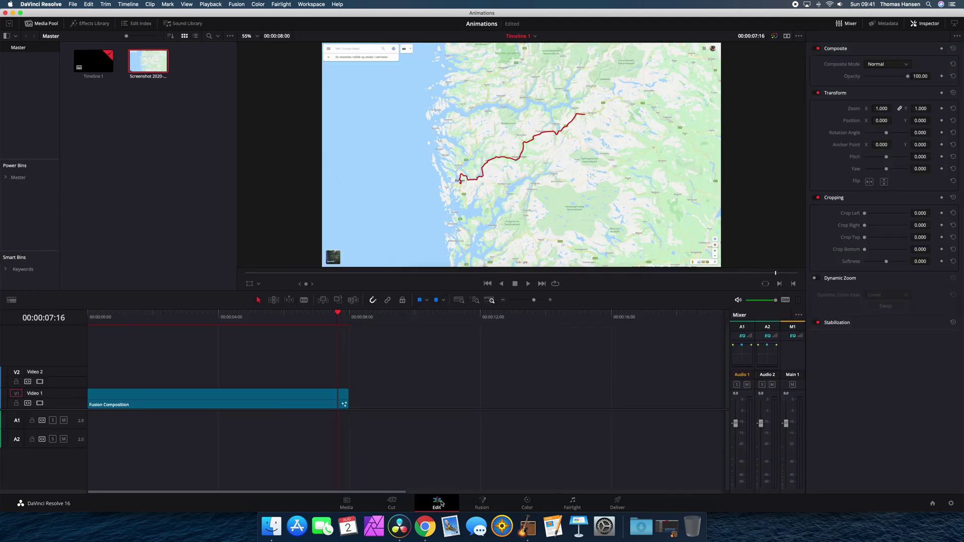
pyautogui.click(103, 317)
pyautogui.press('space')
pyautogui.press('space')
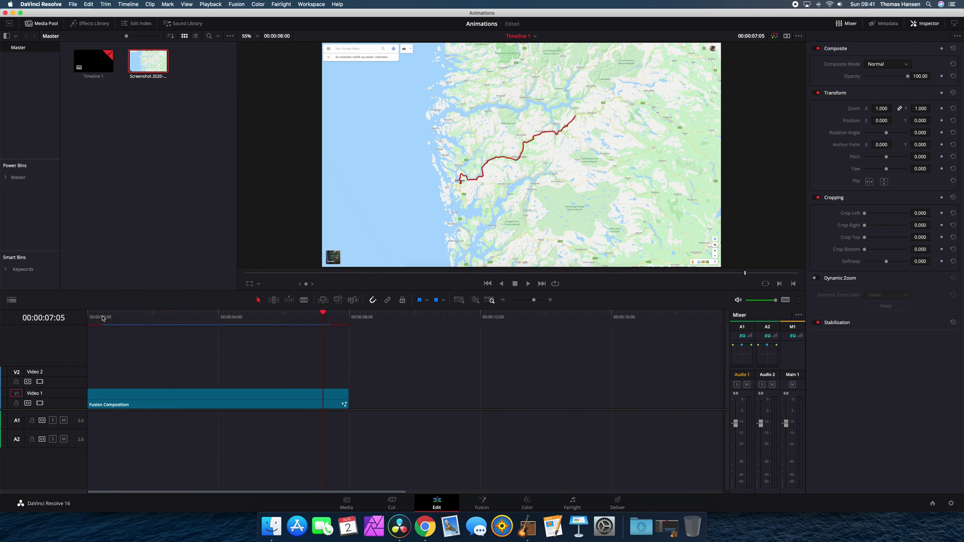
pyautogui.click(112, 320)
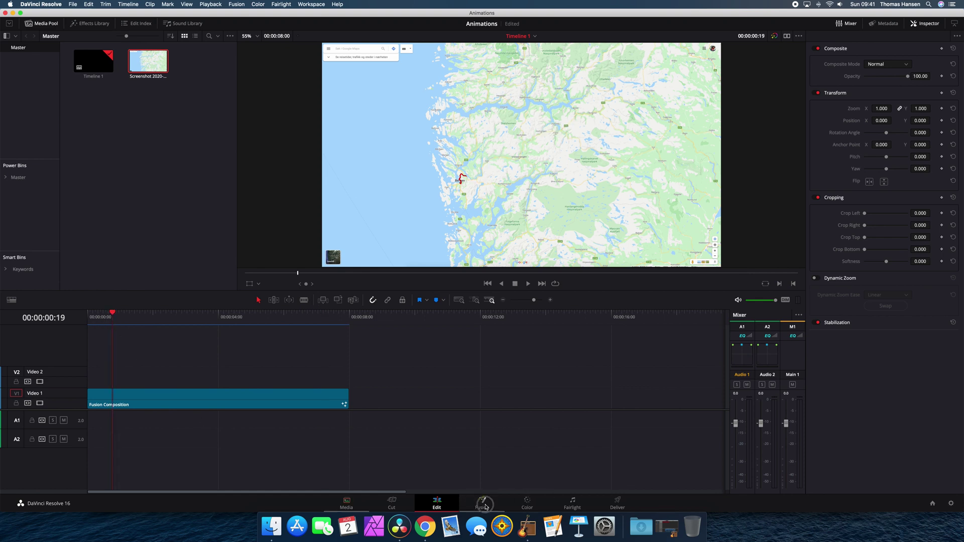
pyautogui.click(484, 505)
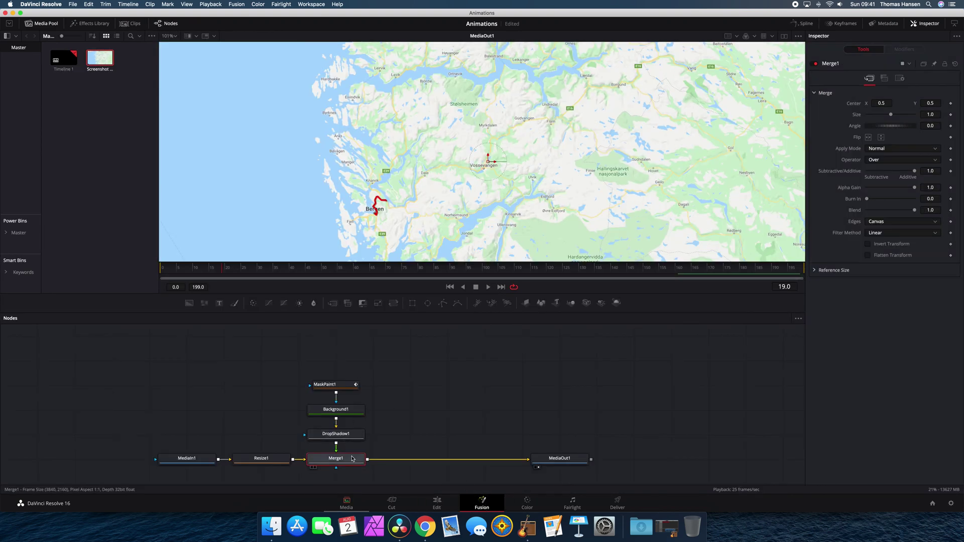
# - Insert Transform1 after Merge1, fit the viewer, and set Size 1.7 with Center Y 0.427
pyautogui.click(395, 304)
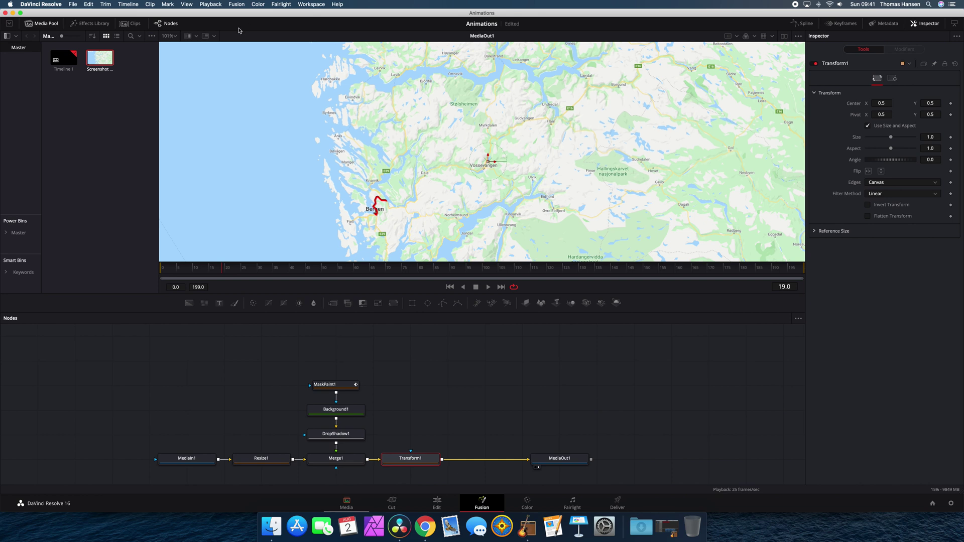
pyautogui.click(172, 37)
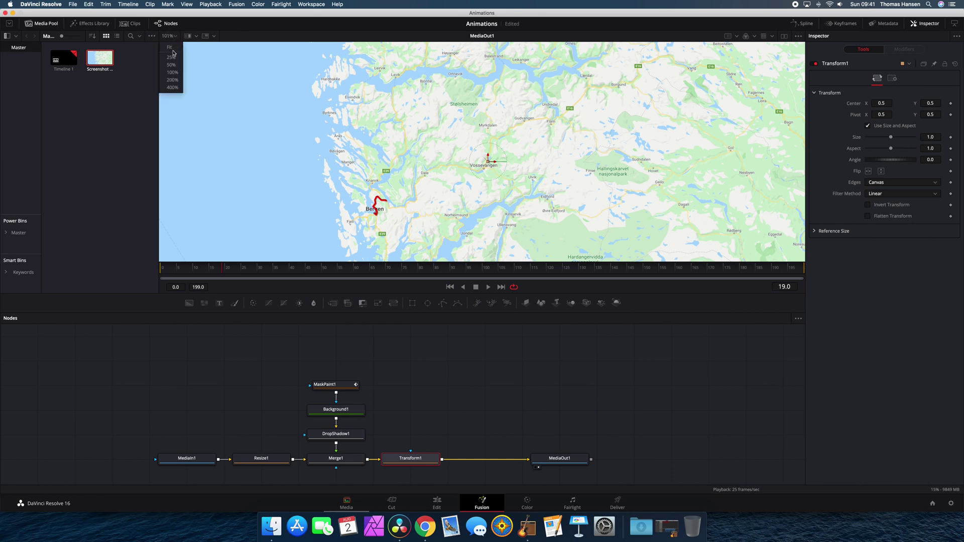
pyautogui.click(171, 50)
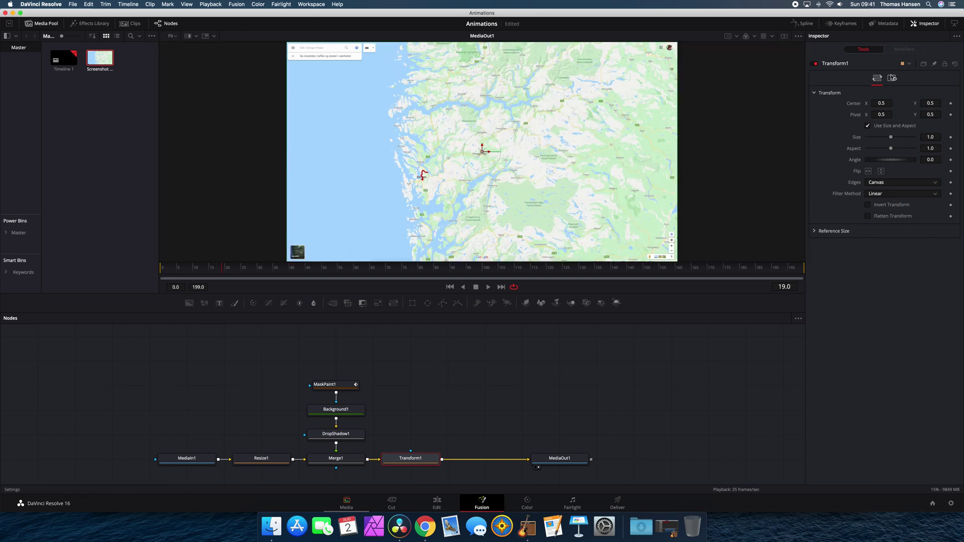
pyautogui.moveTo(892, 140); pyautogui.dragTo(896, 140)
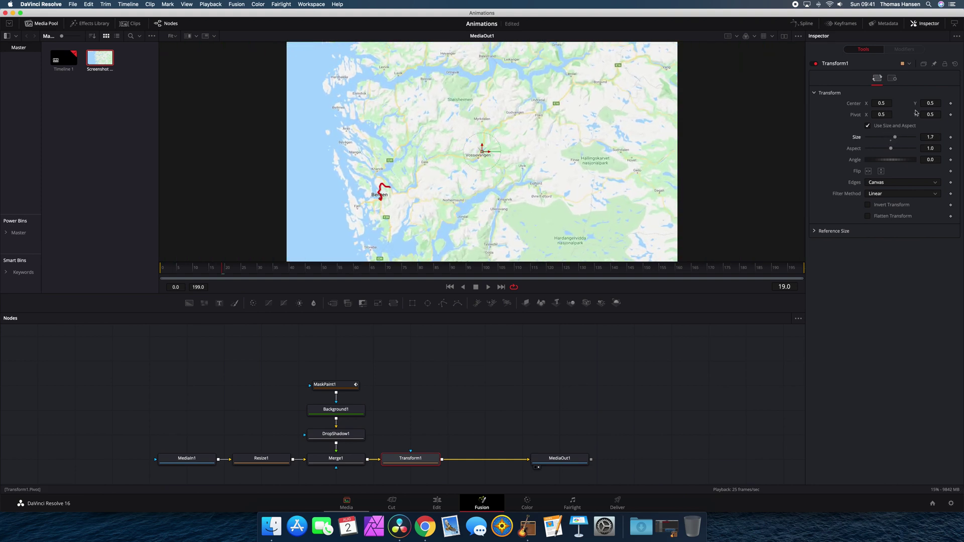
pyautogui.moveTo(933, 102); pyautogui.dragTo(906, 104)
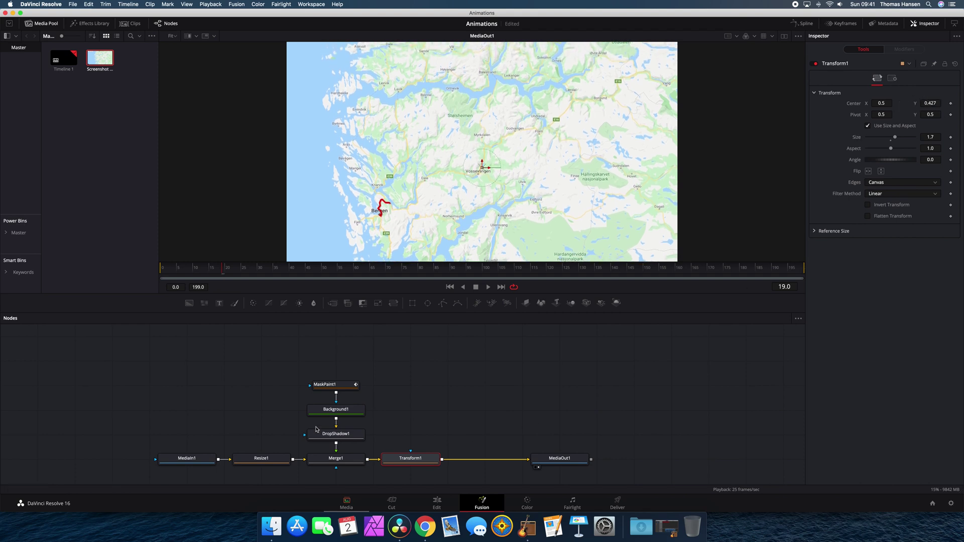